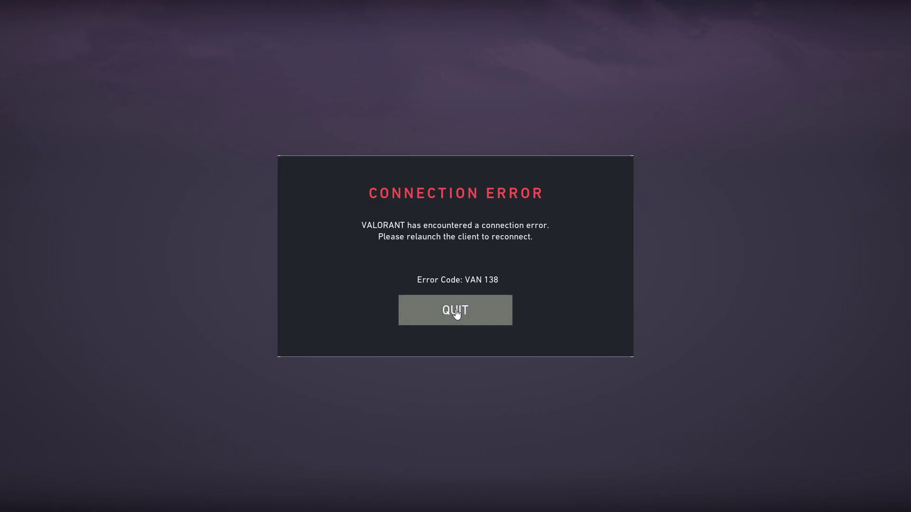
# Quit the game after the connection error and open Control Panel through Windows search.
pyautogui.click(455, 310)
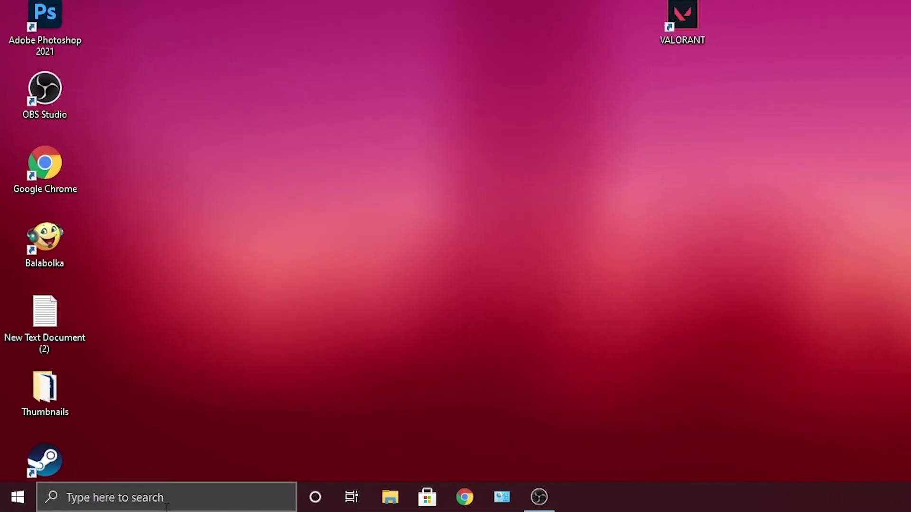
pyautogui.click(165, 498)
pyautogui.write('contr')
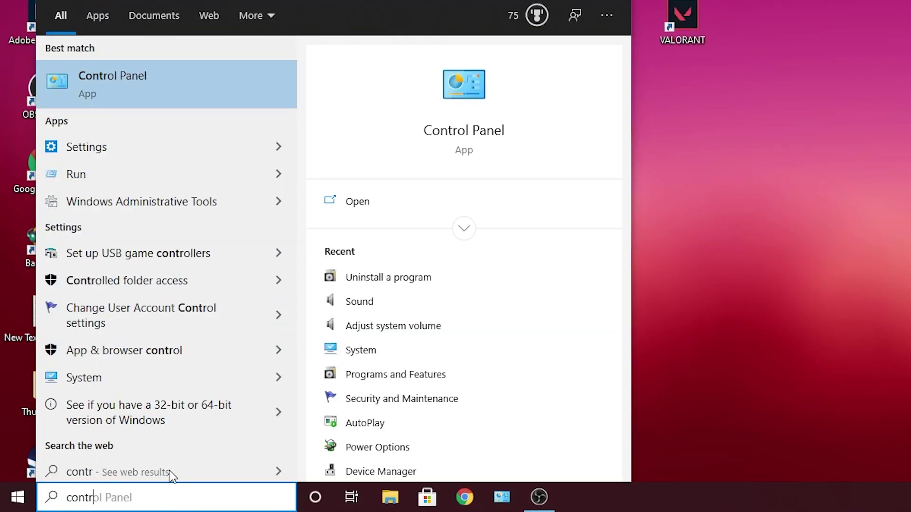
pyautogui.click(136, 84)
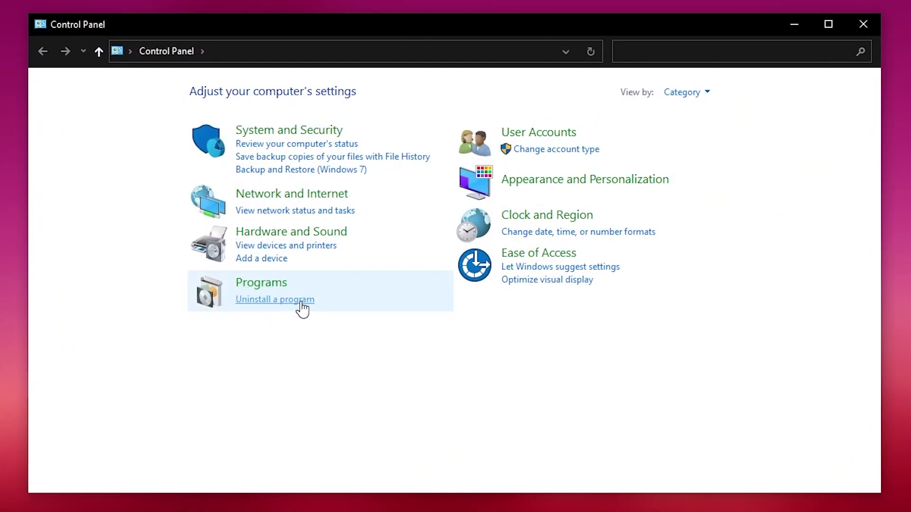
# Uninstall Riot Vanguard from Programs and Features, dismiss the compatibility warning, and refresh the list.
pyautogui.click(266, 300)
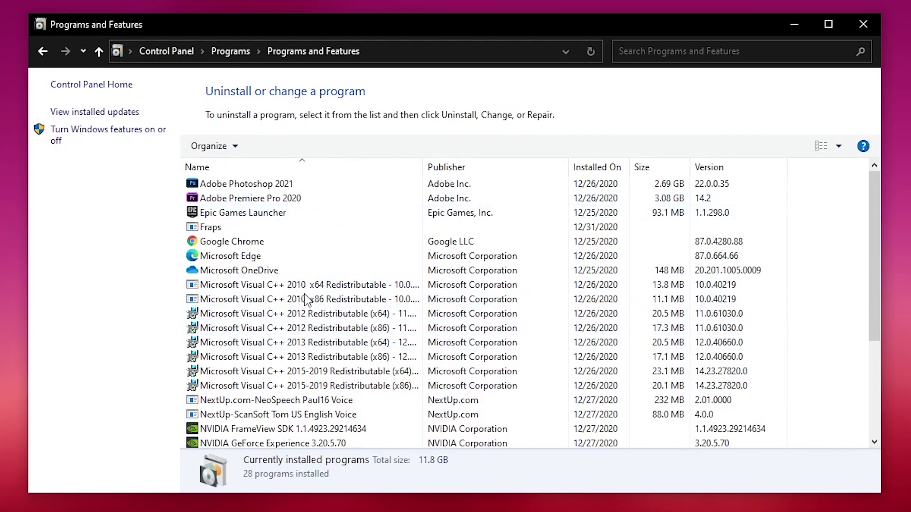
pyautogui.scroll(-3, 381, 328)
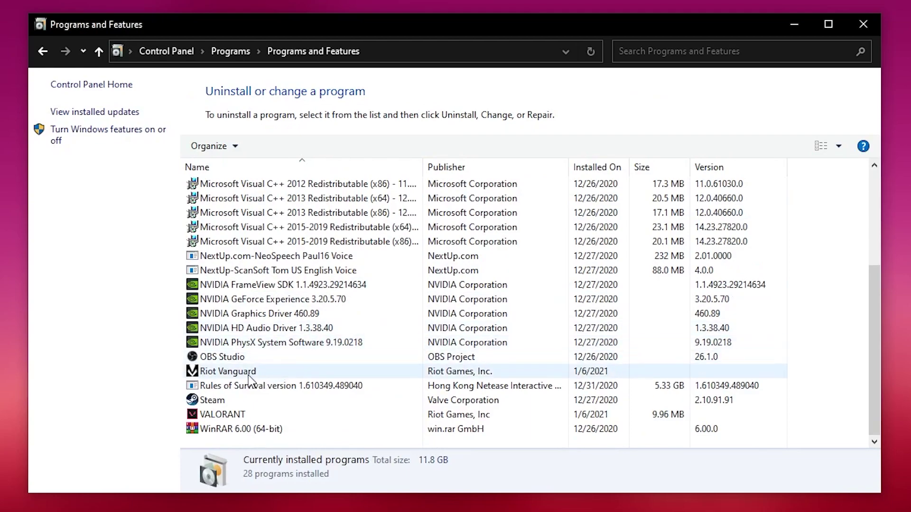
pyautogui.click(218, 372)
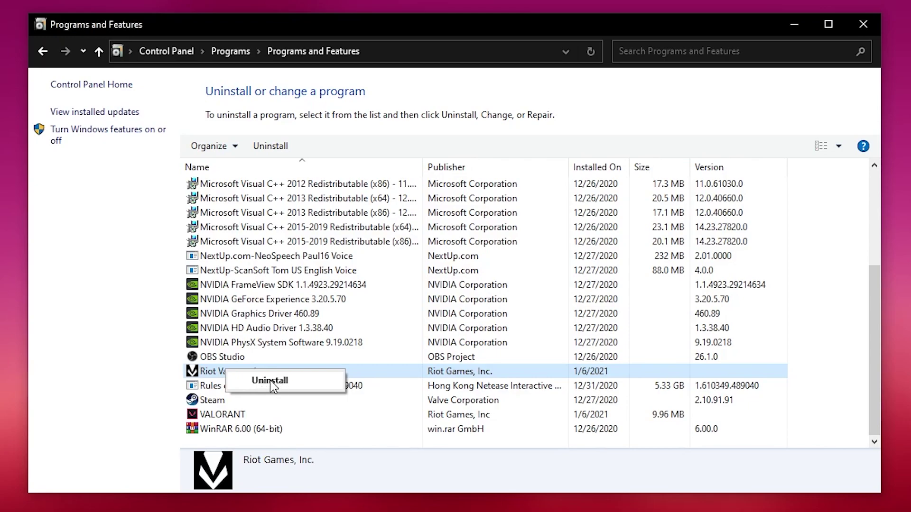
pyautogui.click(269, 380)
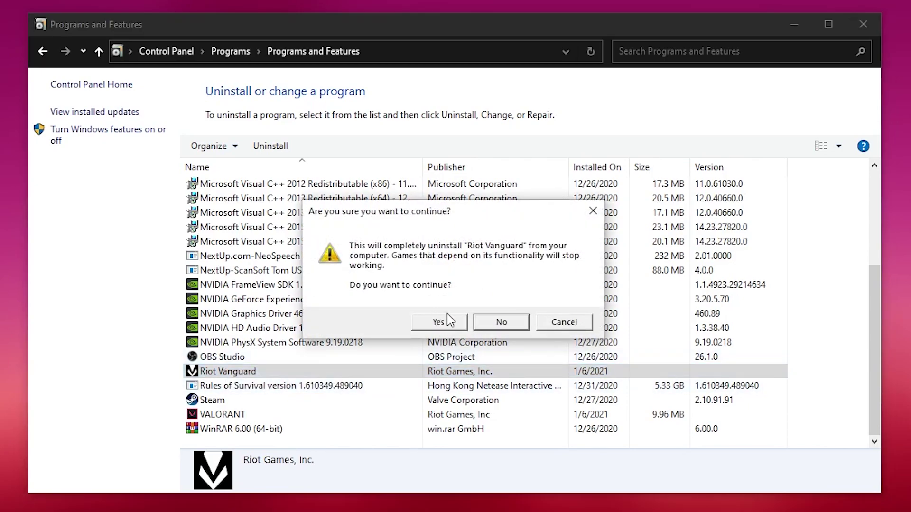
pyautogui.click(438, 323)
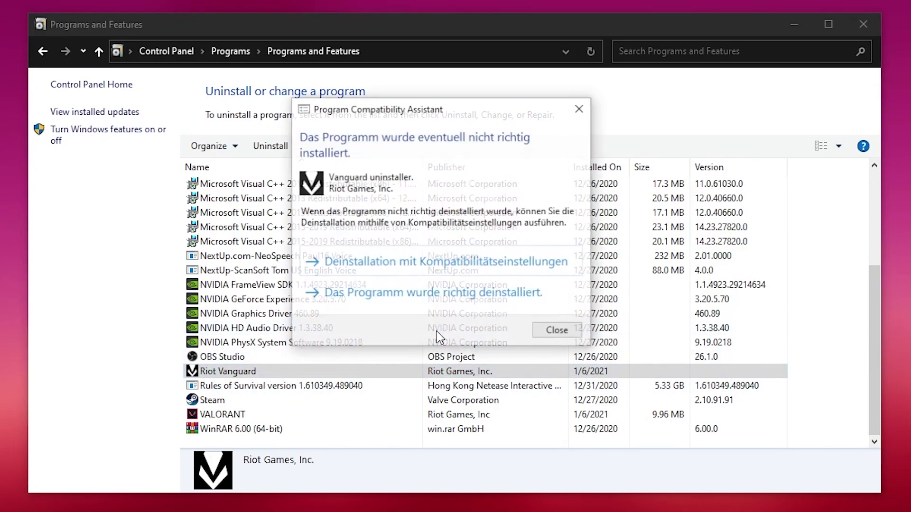
pyautogui.click(555, 333)
pyautogui.click(590, 51)
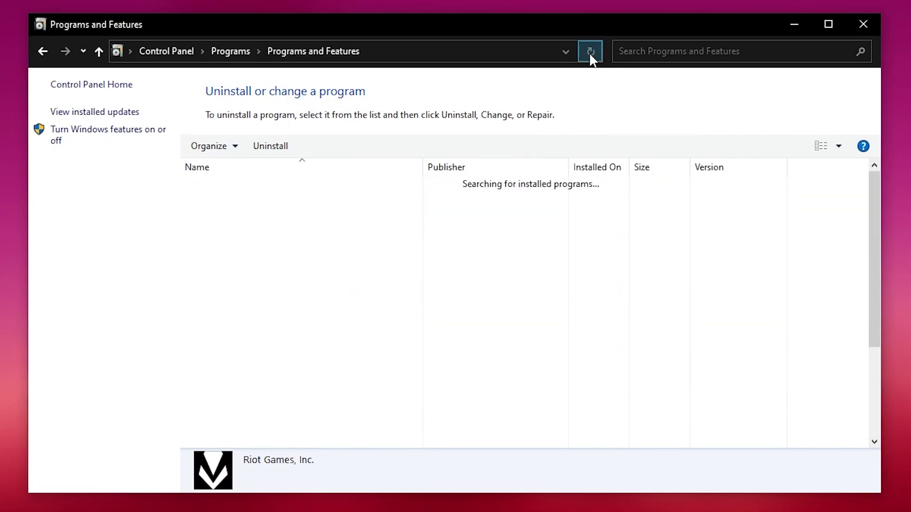
pyautogui.scroll(-5, 556, 289)
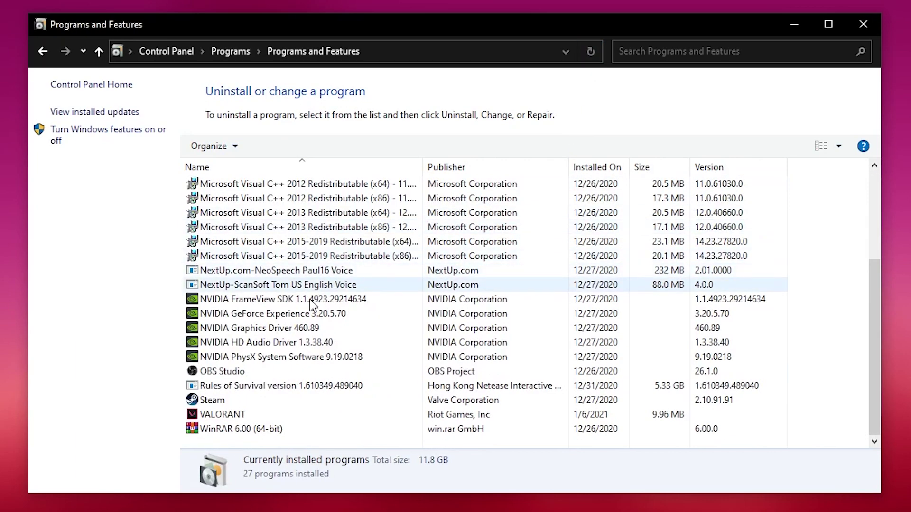
pyautogui.scroll(3, 314, 295)
pyautogui.scroll(3, 284, 399)
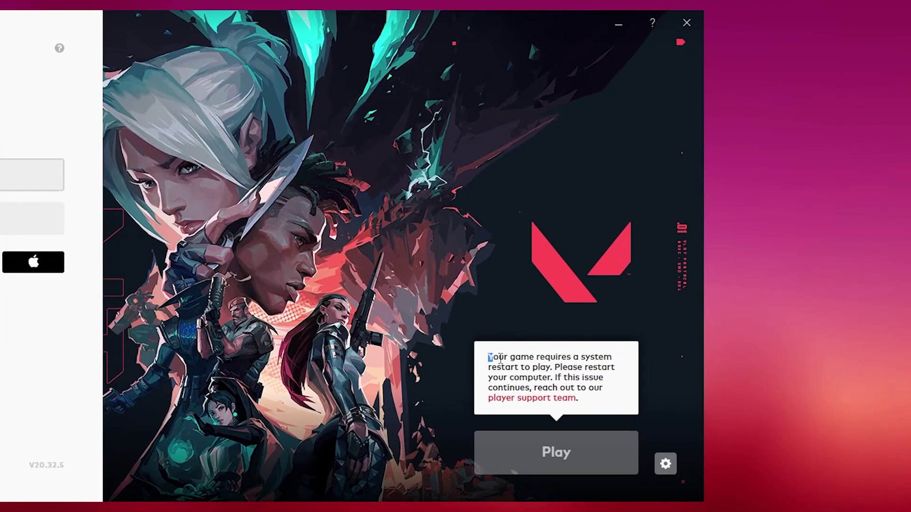
# Read the restart-required message, then restart the computer.
pyautogui.moveTo(489, 356); pyautogui.dragTo(580, 389)
pyautogui.click(595, 385)
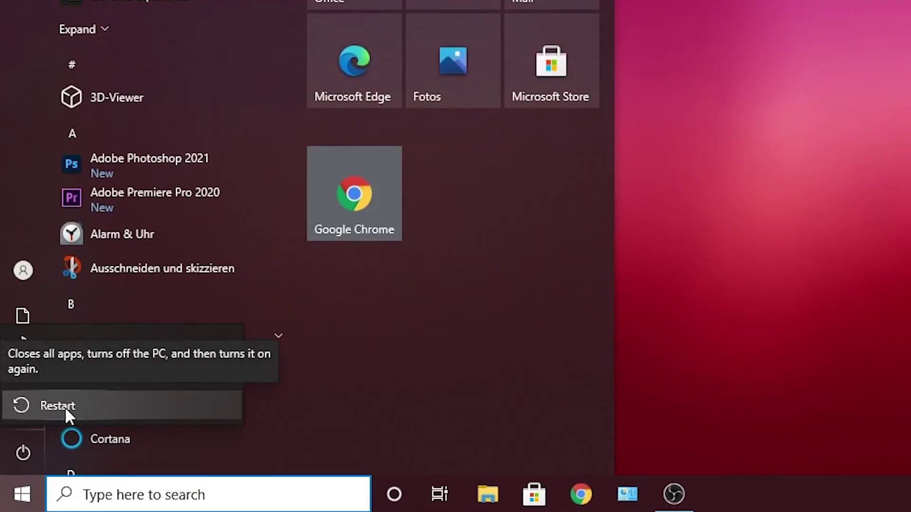
pyautogui.click(58, 406)
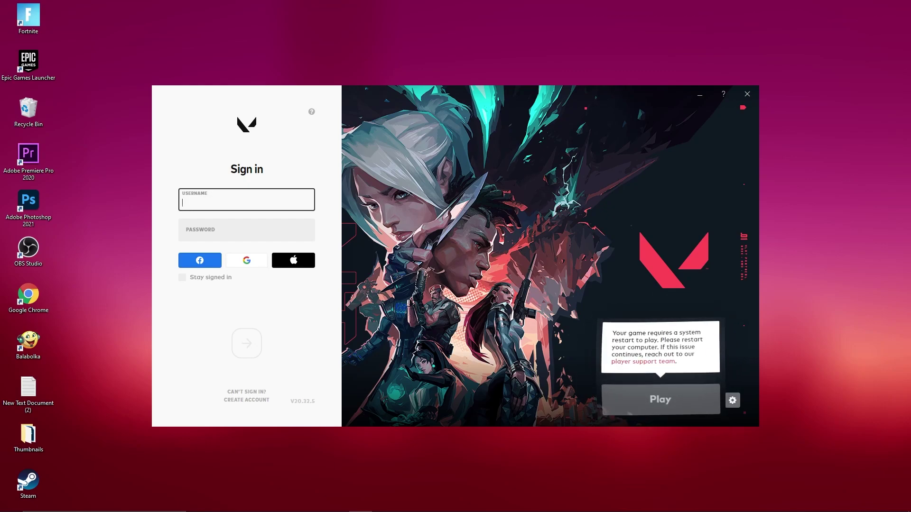
# Close the Riot Client, open Services via search, and select the vgc service.
pyautogui.click(747, 95)
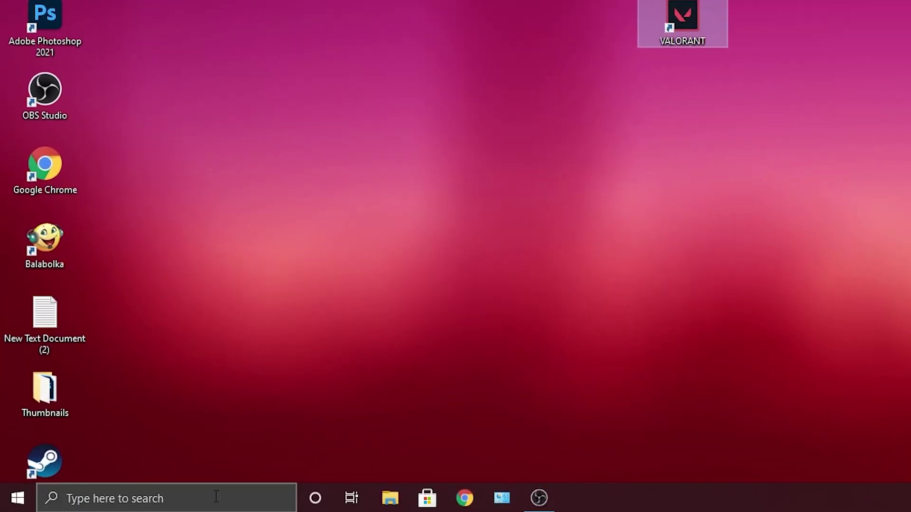
pyautogui.click(167, 498)
pyautogui.write('serv')
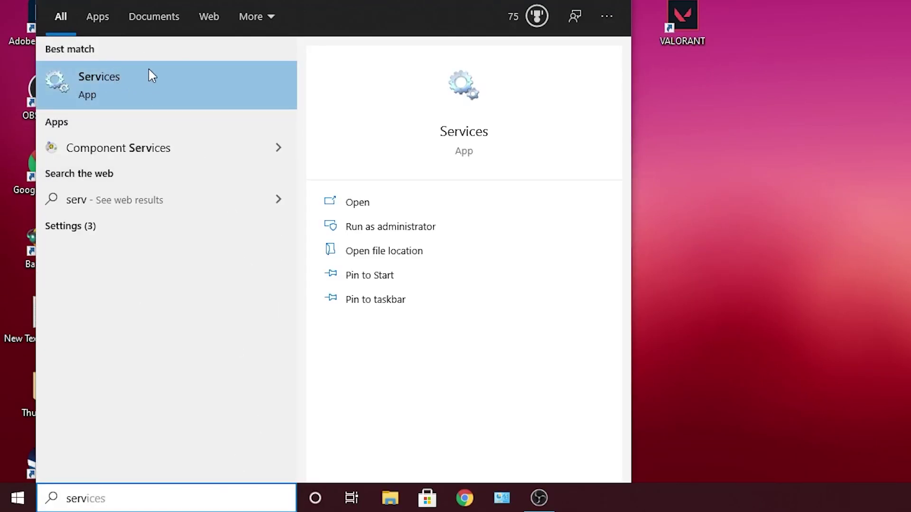
pyautogui.click(111, 80)
pyautogui.moveTo(668, 143); pyautogui.dragTo(668, 381)
pyautogui.click(186, 280)
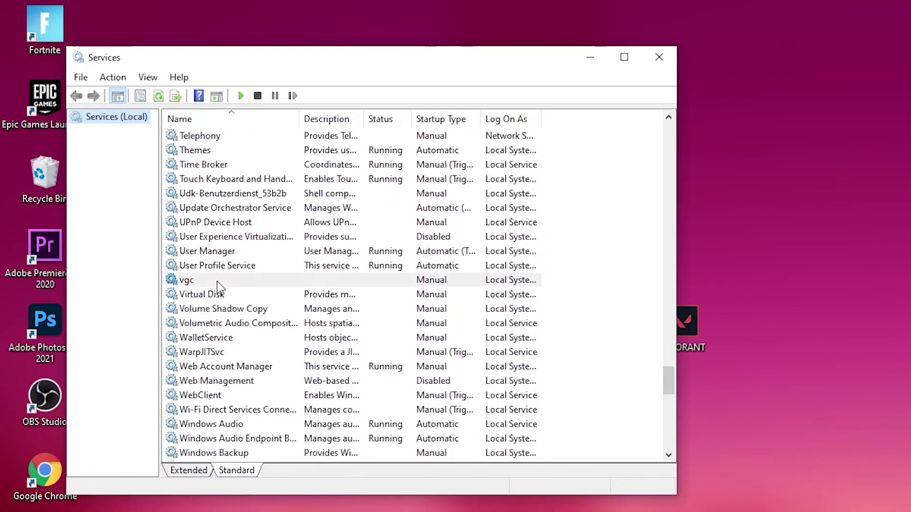
# Set the vgc service's startup type to Automatic (Delayed Start) in Properties and apply it.
pyautogui.rightClick(399, 283)
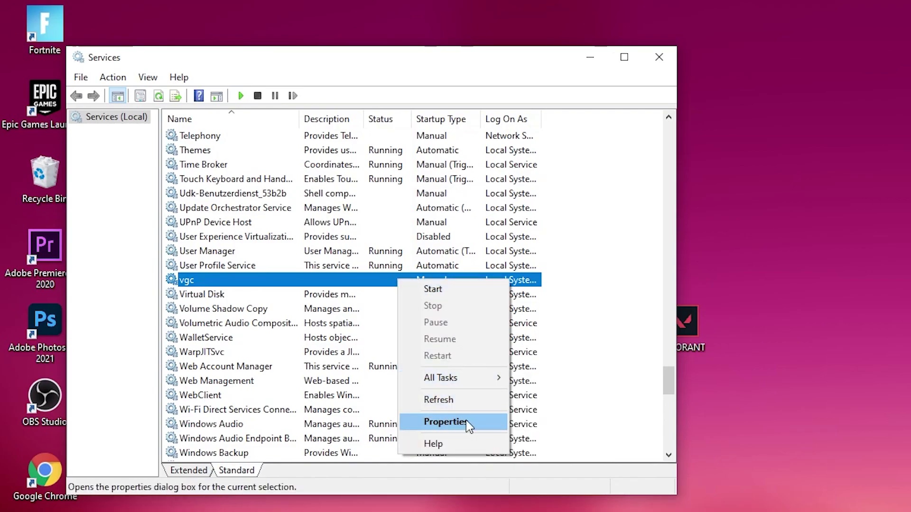
pyautogui.click(448, 423)
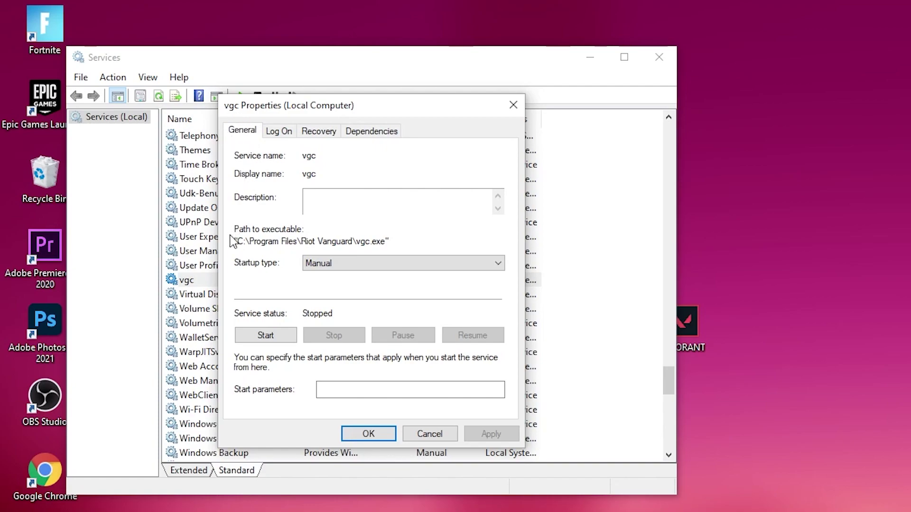
pyautogui.click(403, 264)
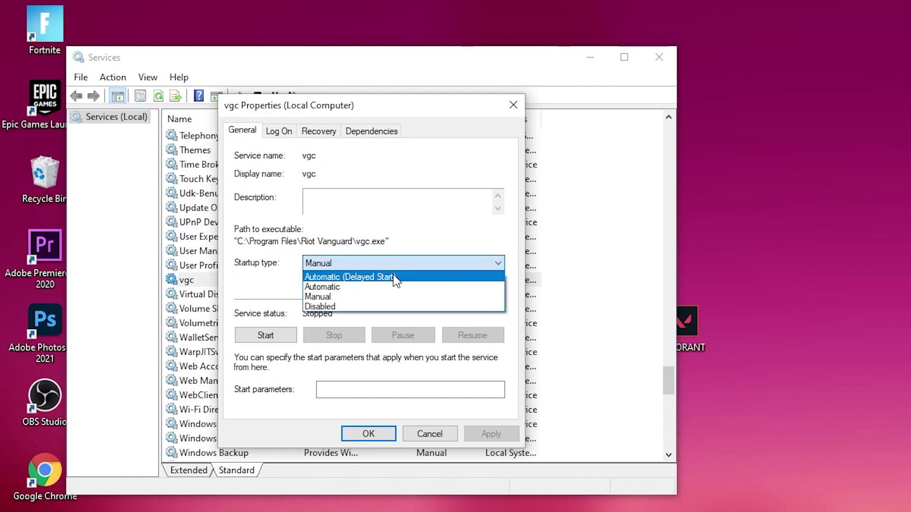
pyautogui.press('Escape')
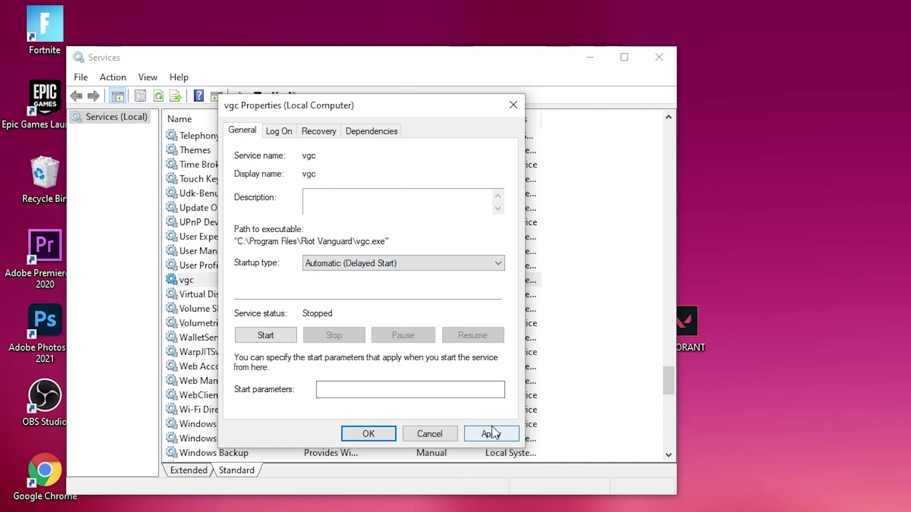
pyautogui.click(369, 435)
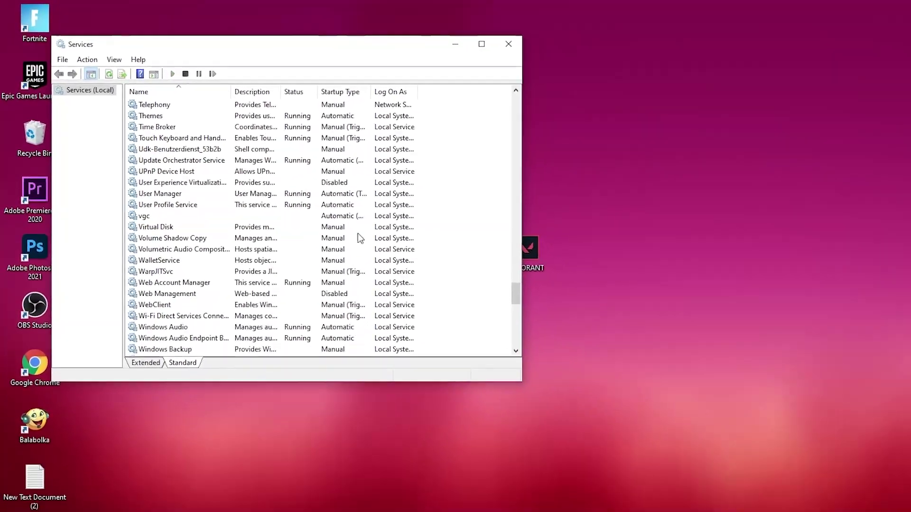
# Close Services and relaunch VALORANT from its desktop shortcut.
pyautogui.click(449, 43)
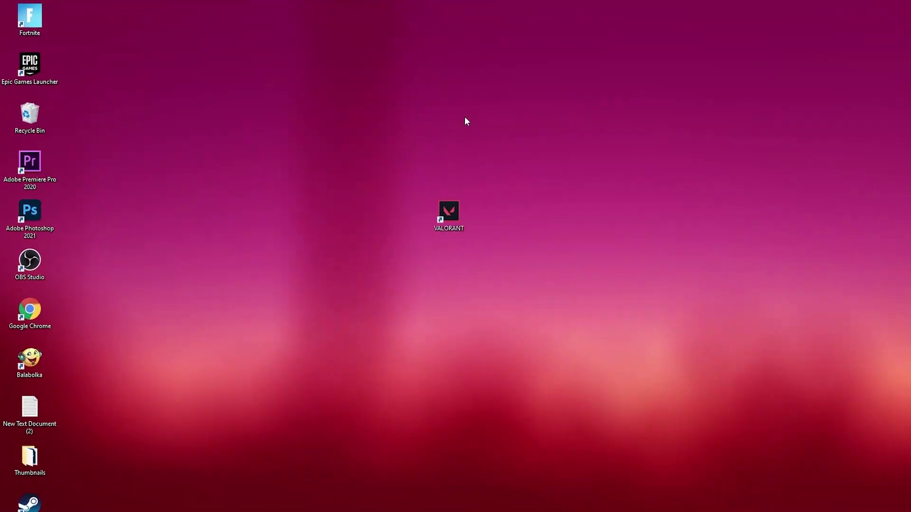
pyautogui.doubleClick(471, 221)
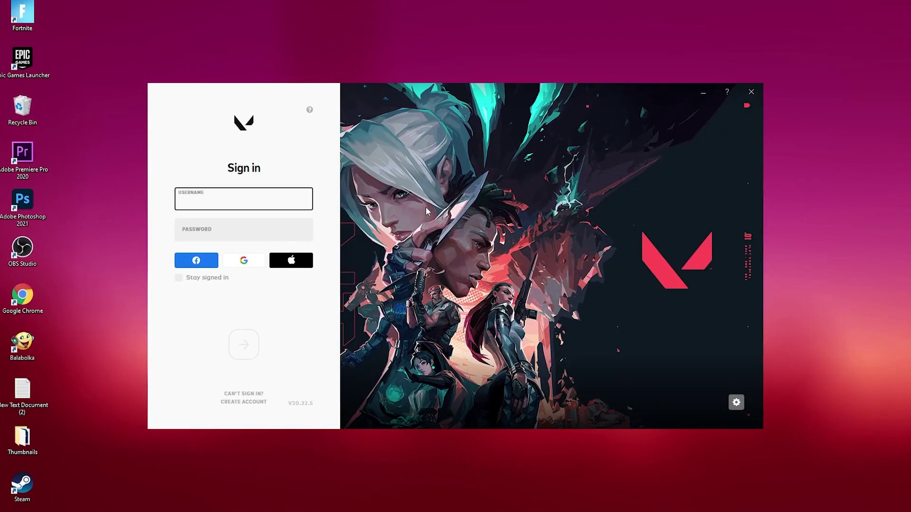